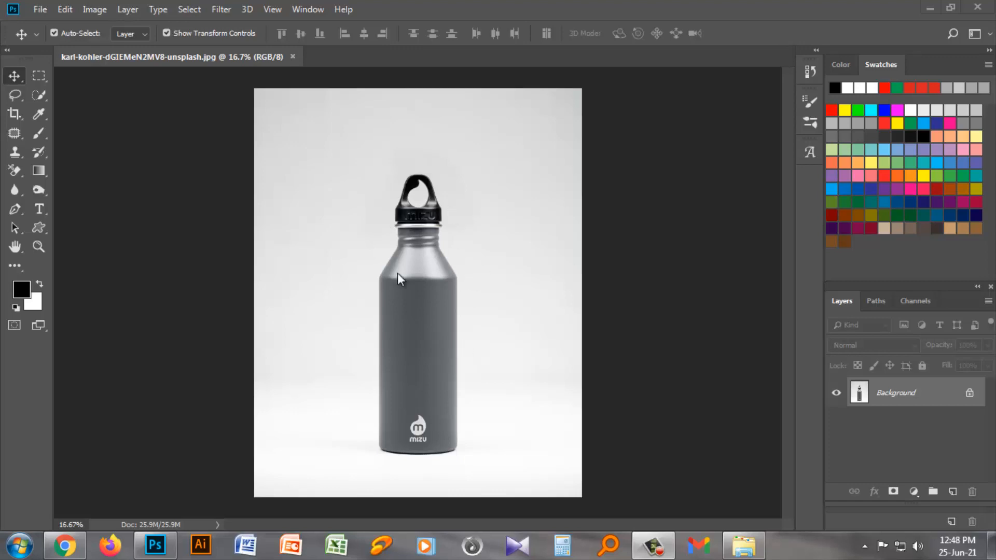
Load the saved Path 1 as a selection around the bottle
{"action": "left_click", "coordinate": [875, 302]}
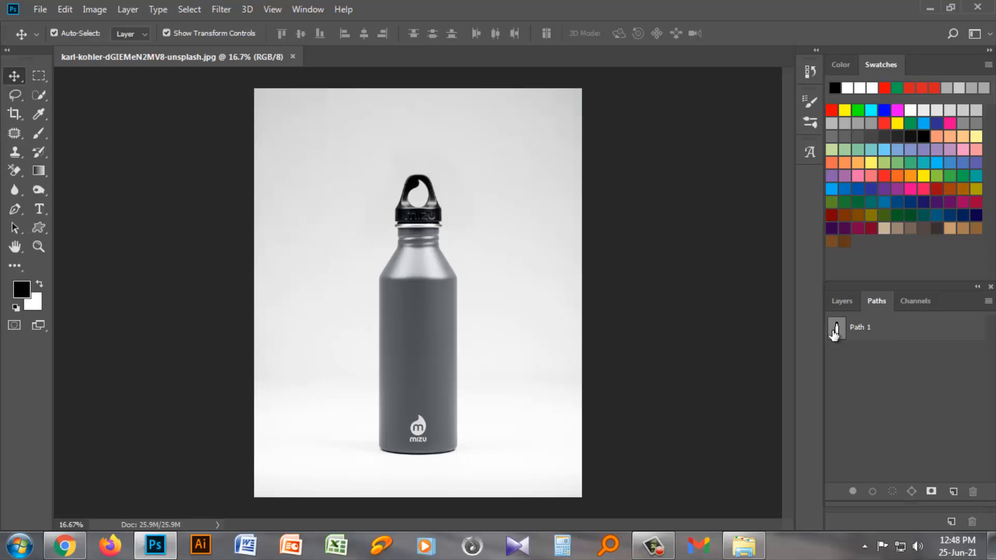
{"action": "key", "text": "m"}
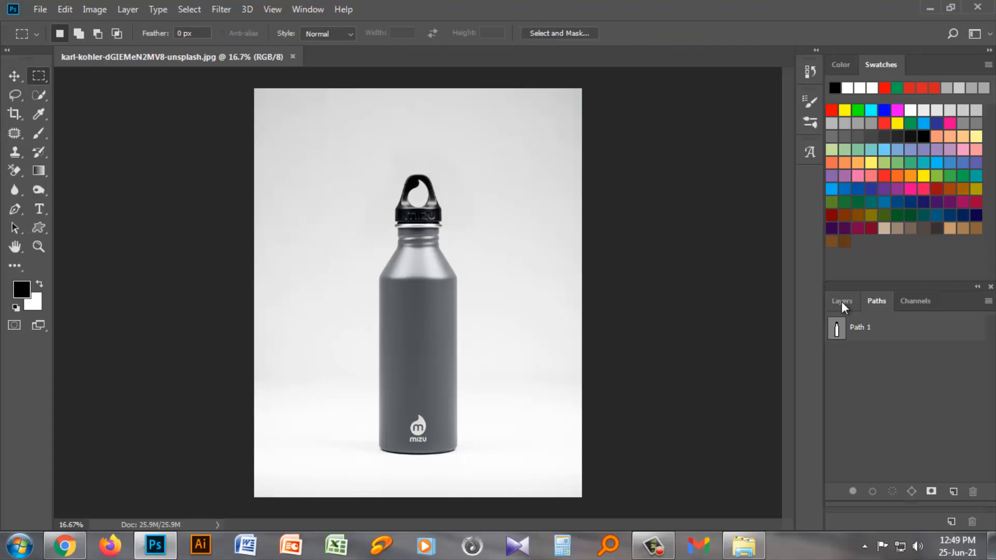
{"action": "key", "text": "ctrl"}
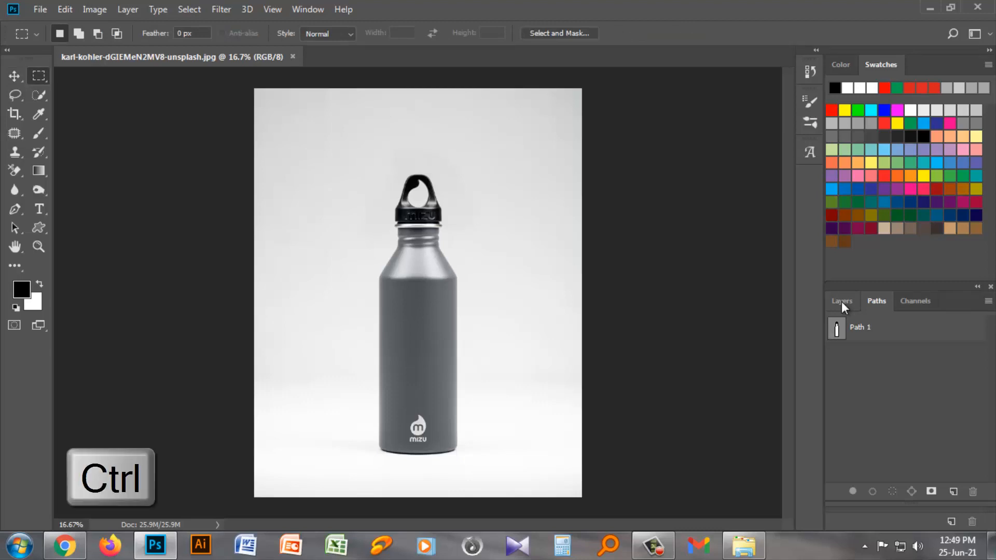
{"action": "left_click", "coordinate": [837, 329], "text": "ctrl"}
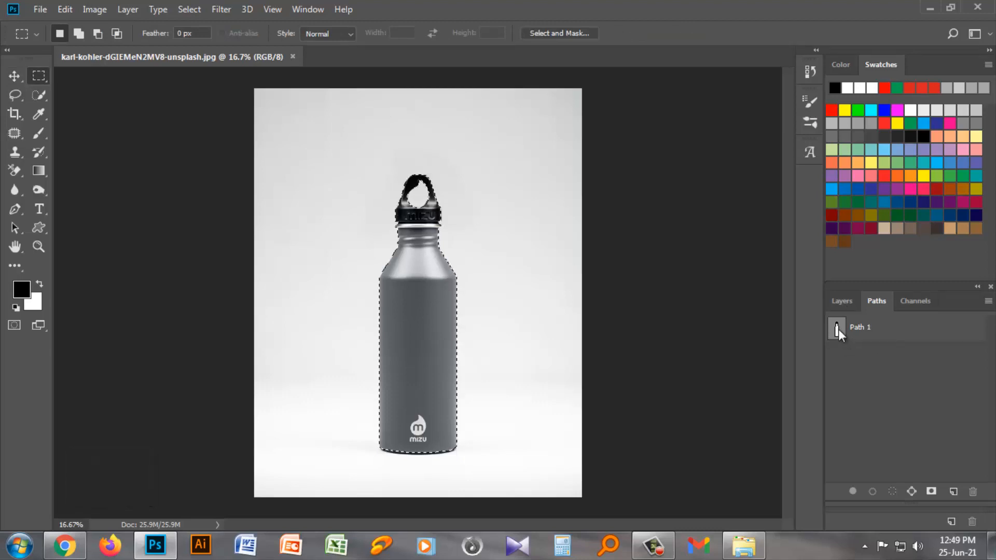
Feather the bottle selection by 0.5 pixels and copy the selected bottle onto its own layer
{"action": "key", "text": "shift+F6"}
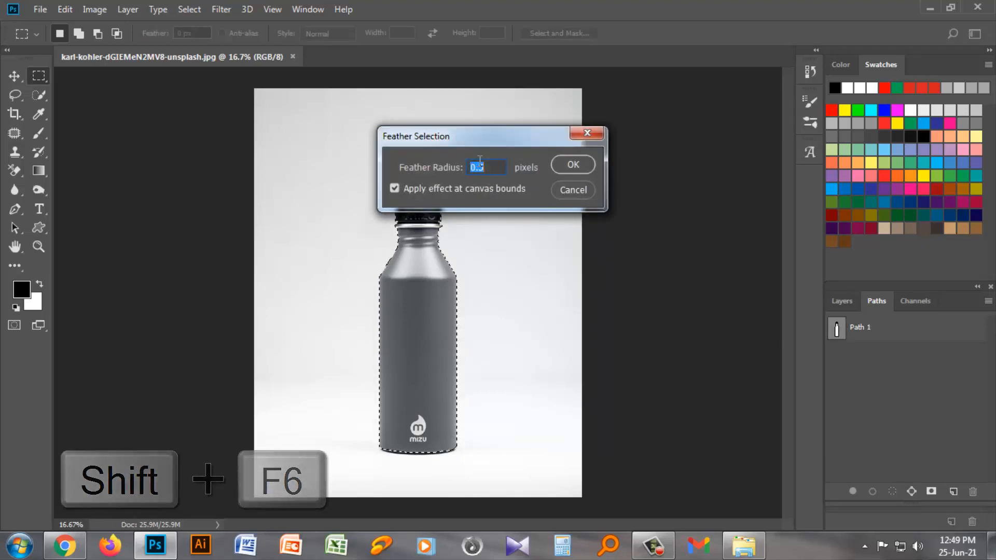
{"action": "left_click", "coordinate": [573, 164]}
{"action": "left_click", "coordinate": [840, 303]}
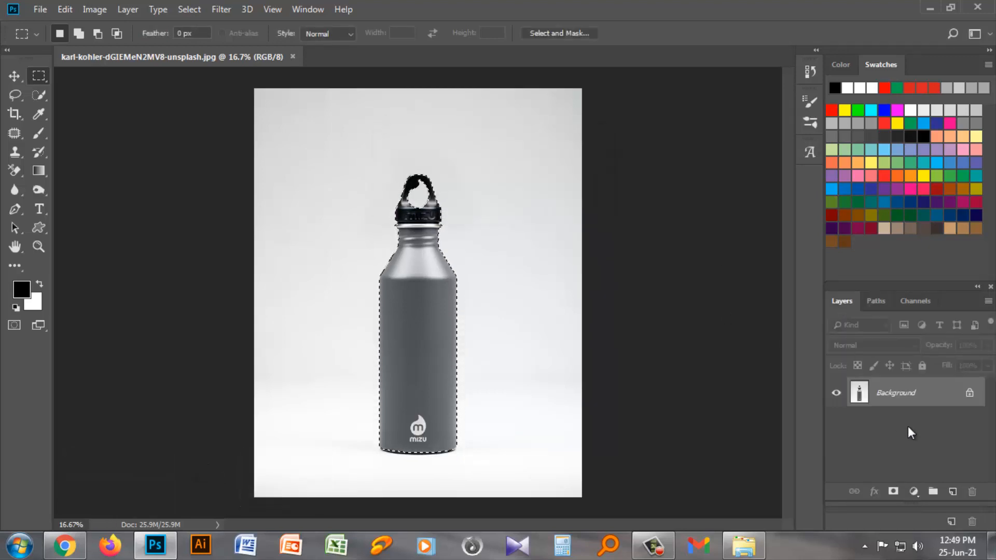
{"action": "key", "text": "ctrl+j"}
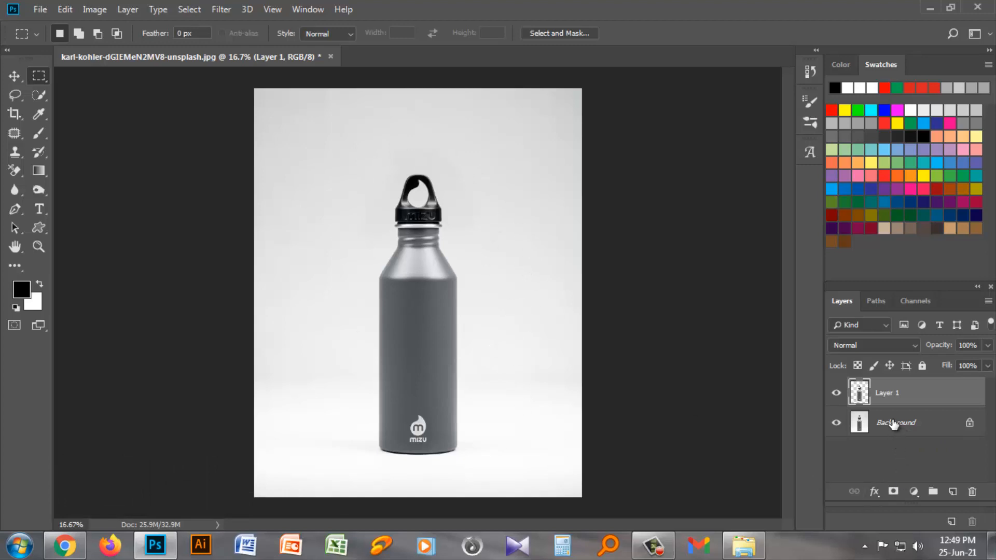
Add a new layer directly above the Background and fill it with white
{"action": "left_click", "coordinate": [894, 430]}
{"action": "left_click", "coordinate": [953, 492]}
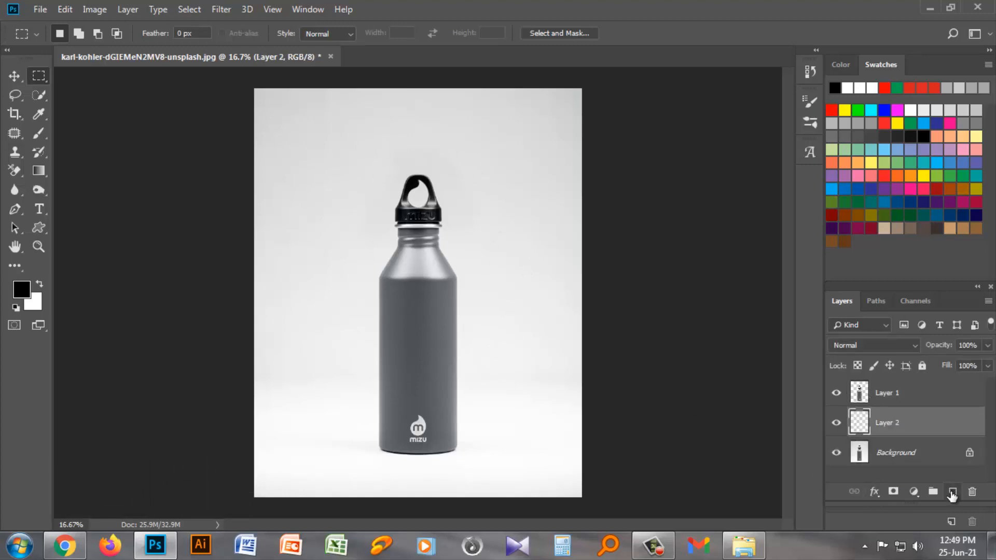
{"action": "left_click", "coordinate": [39, 286]}
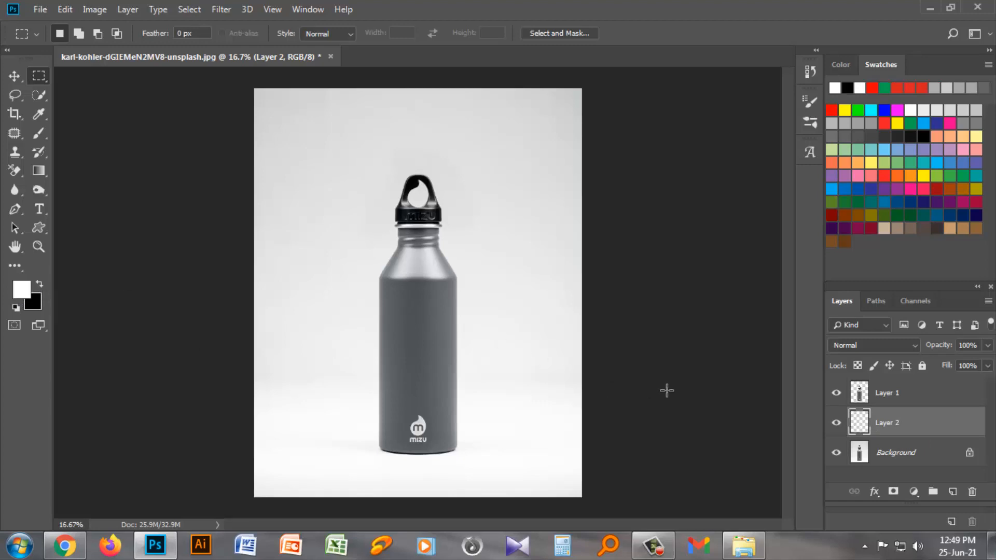
{"action": "key", "text": "alt+BackSpace"}
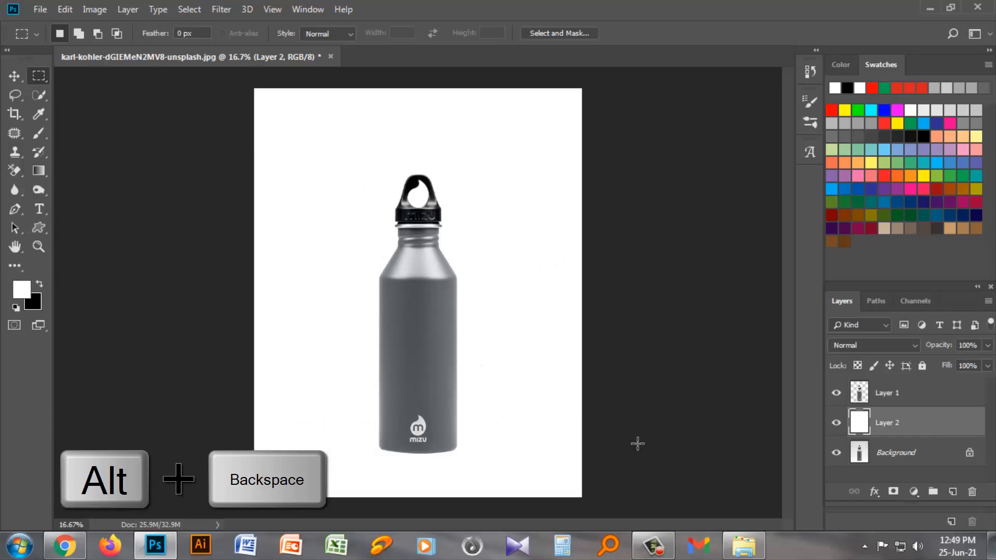
Apply a Drop Shadow effect to the bottle on Layer 1 and separate the shadow into its own layer
{"action": "double_click", "coordinate": [921, 394]}
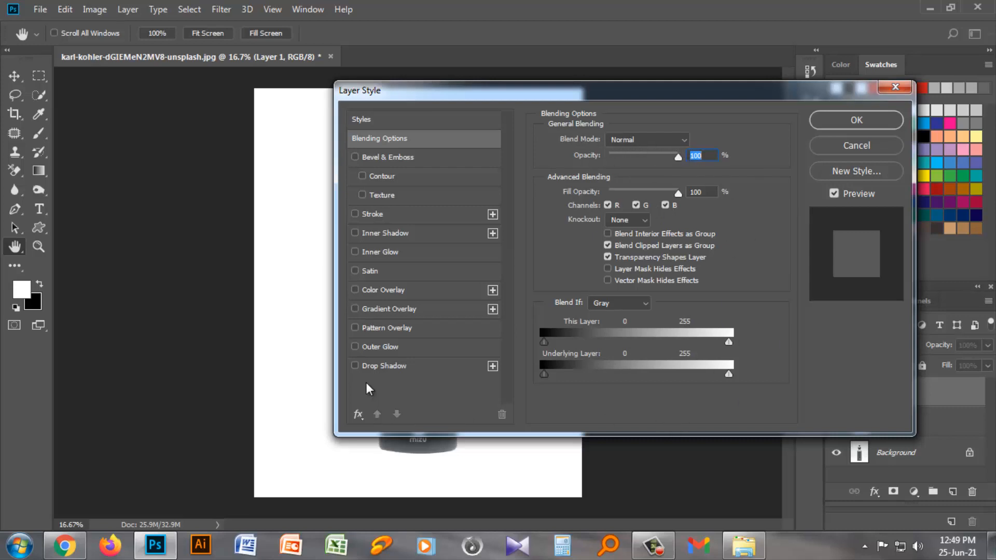
{"action": "left_click", "coordinate": [355, 365]}
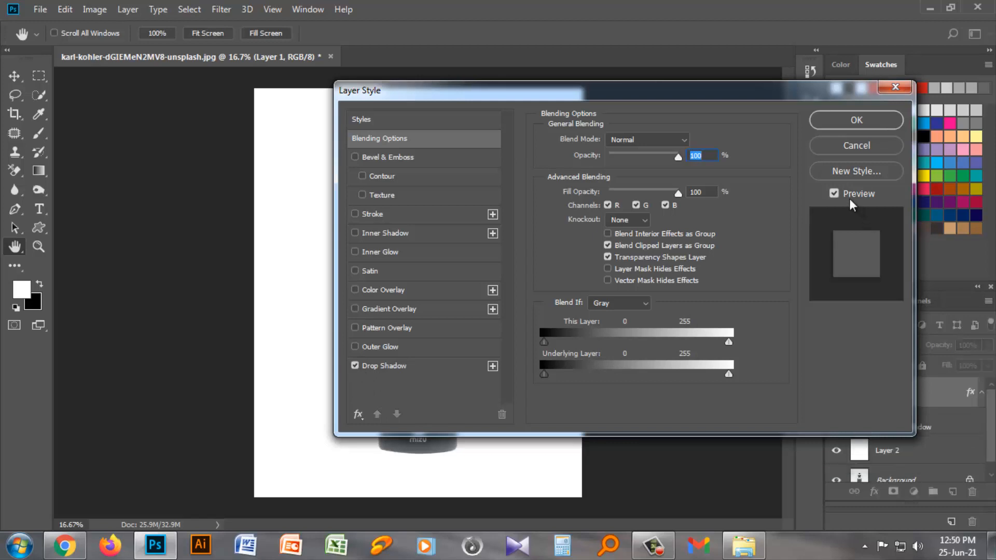
{"action": "left_click", "coordinate": [856, 120]}
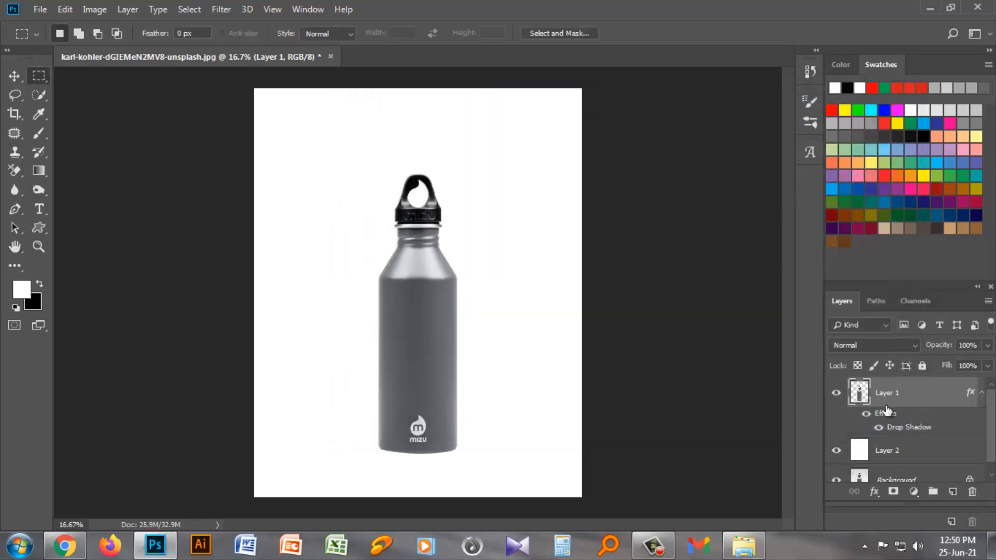
{"action": "right_click", "coordinate": [916, 431]}
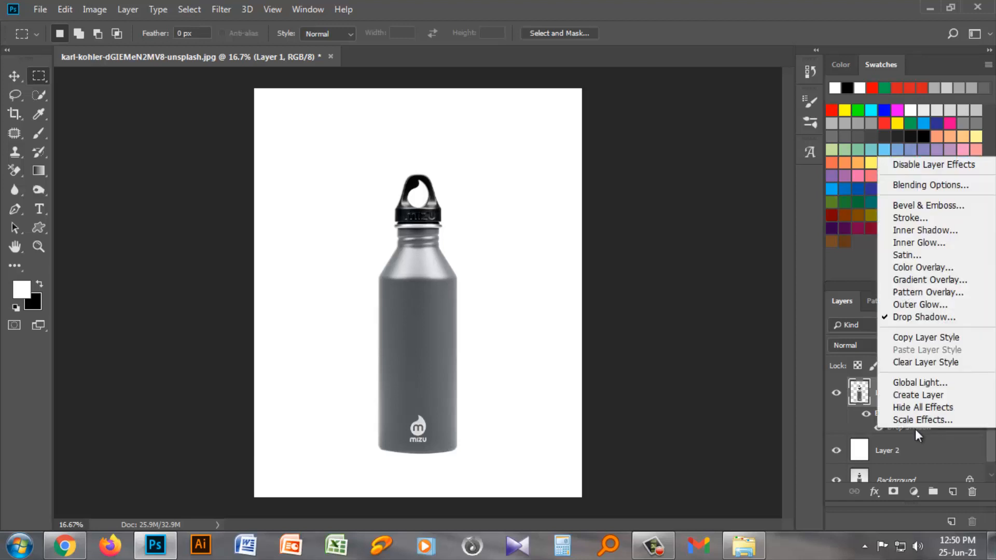
{"action": "left_click", "coordinate": [911, 396]}
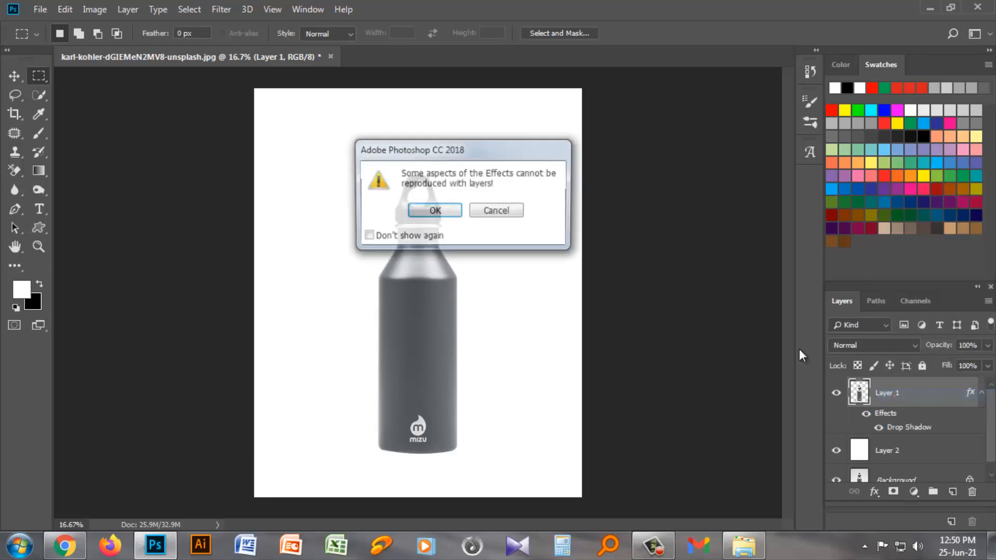
{"action": "left_click", "coordinate": [439, 210]}
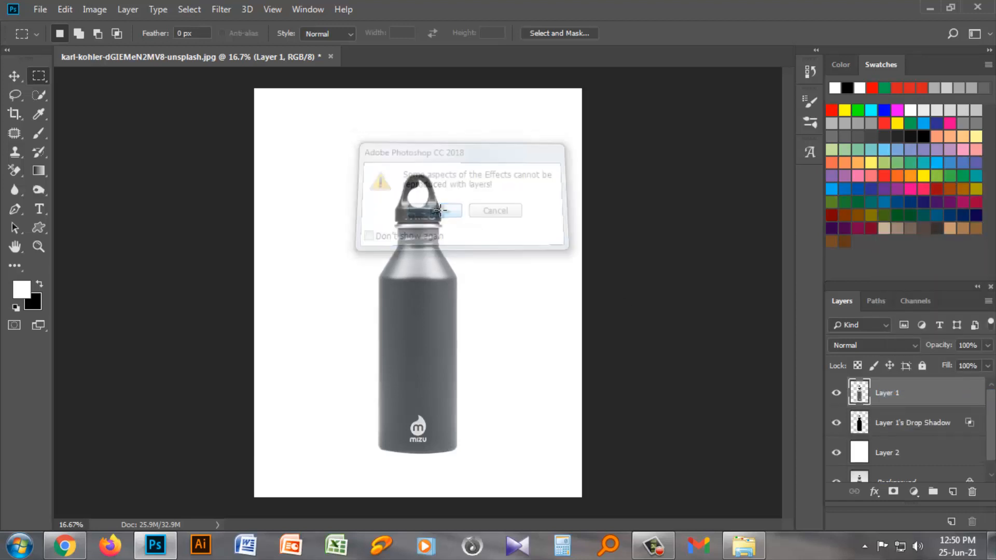
Transform the drop shadow layer, skewing and flattening it so it falls diagonally to the bottle's right from its base
{"action": "left_click", "coordinate": [912, 427]}
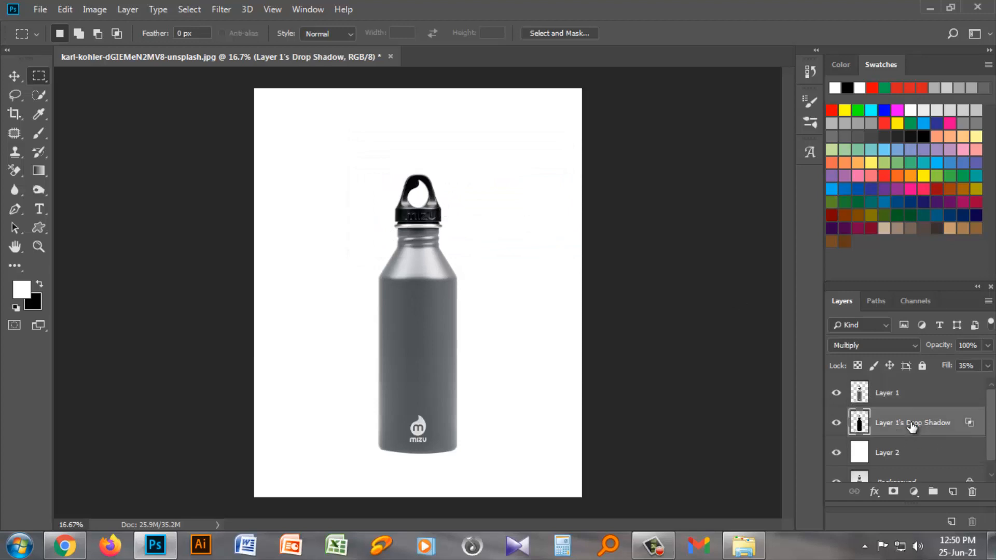
{"action": "key", "text": "ctrl+t"}
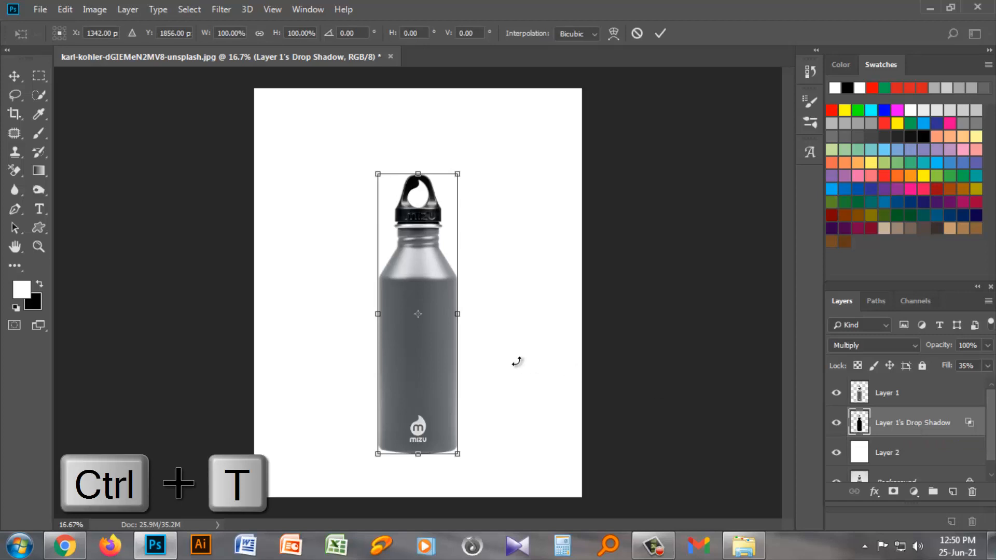
{"action": "key", "text": "ctrl"}
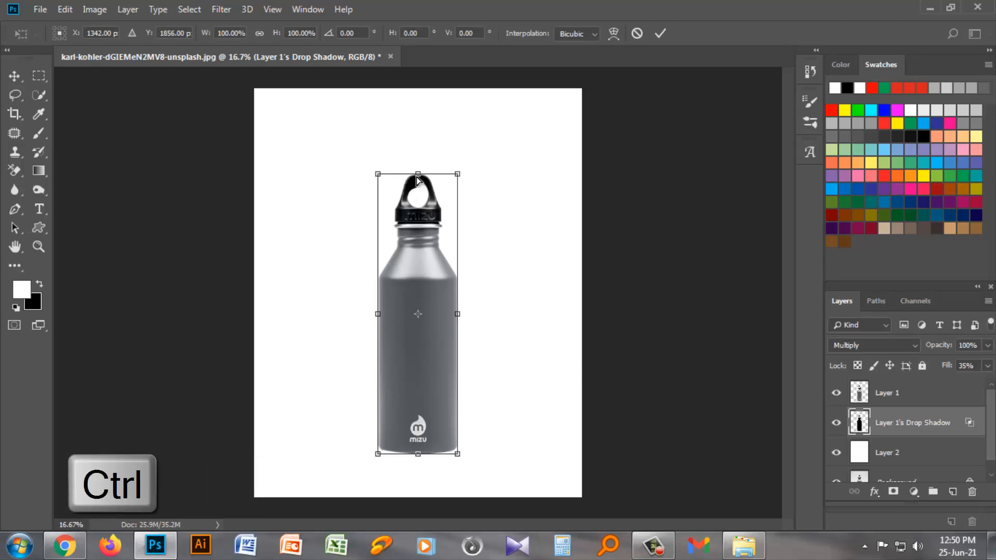
{"action": "left_click_drag", "start_coordinate": [419, 175], "coordinate": [571, 342]}
Warp the lower edge of the shadow to follow the curve of the bottle's base and apply the transform
{"action": "right_click", "coordinate": [540, 375]}
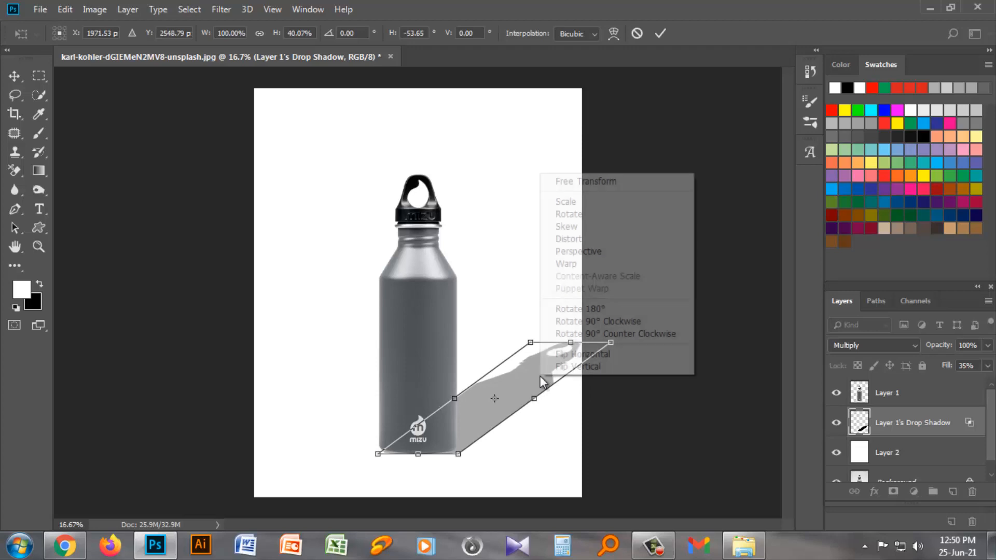
{"action": "left_click", "coordinate": [566, 264]}
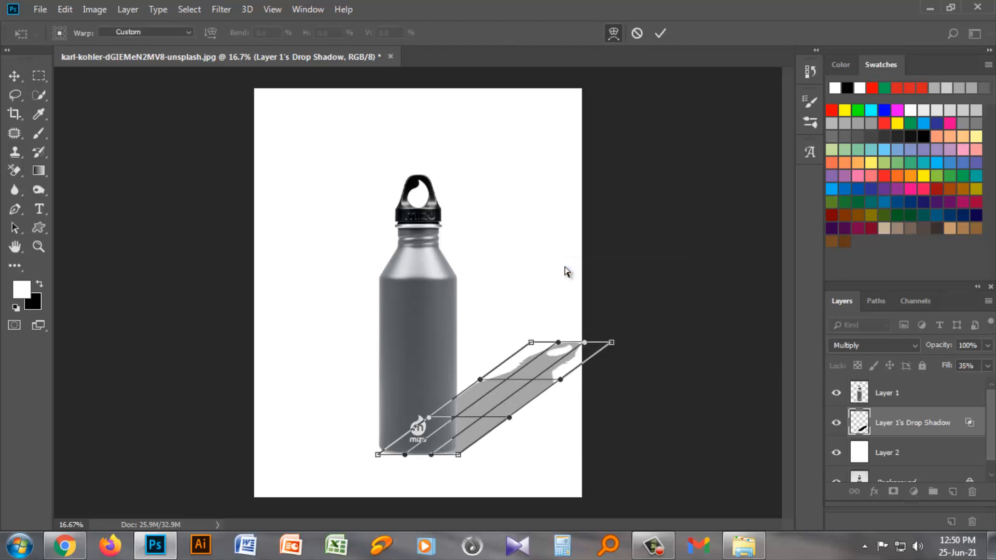
{"action": "key", "text": "ctrl+plus"}
{"action": "key", "text": "ctrl+plus"}
{"action": "key", "text": "ctrl+plus"}
{"action": "scroll", "coordinate": [536, 283], "scroll_direction": "down", "scroll_amount": 5}
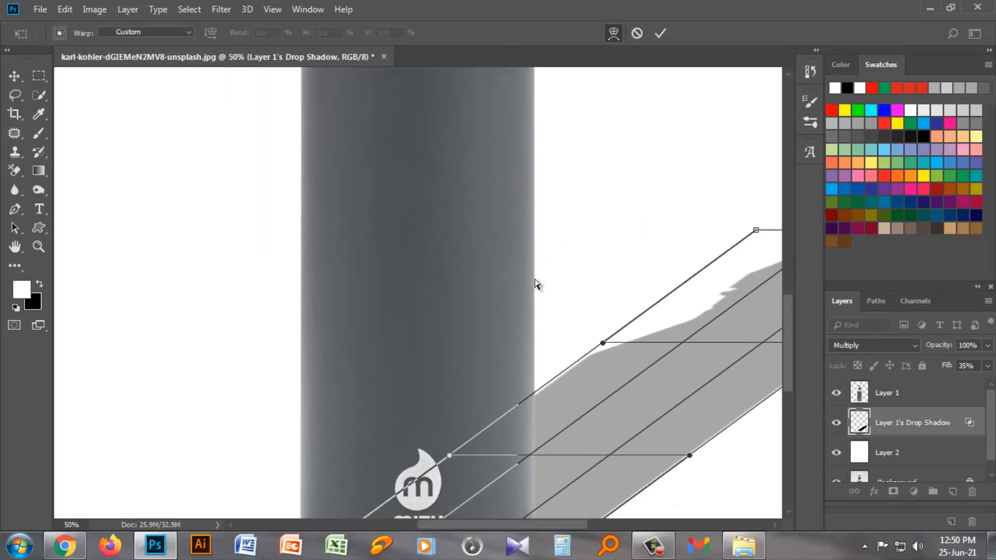
{"action": "scroll", "coordinate": [536, 284], "scroll_direction": "down", "scroll_amount": 3}
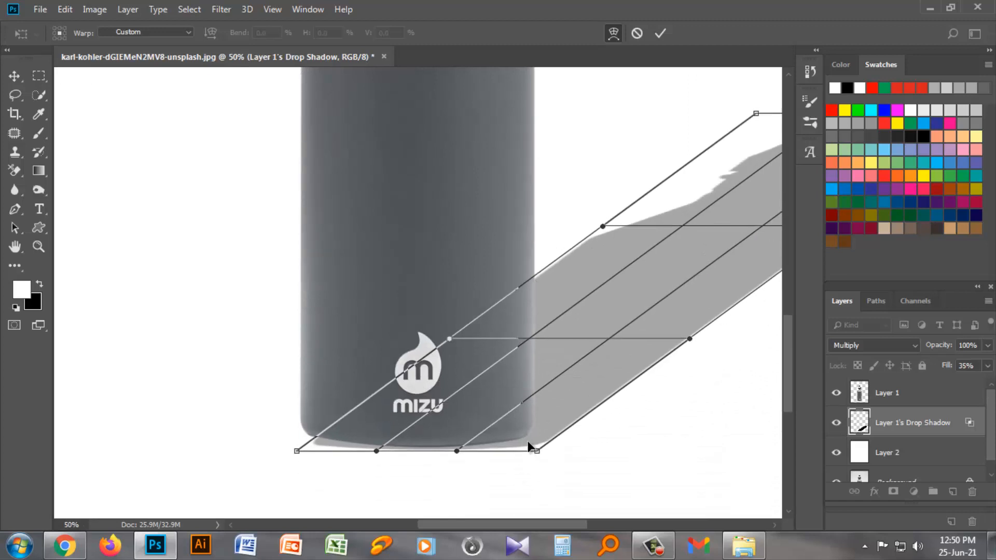
{"action": "left_click_drag", "start_coordinate": [537, 451], "coordinate": [533, 441]}
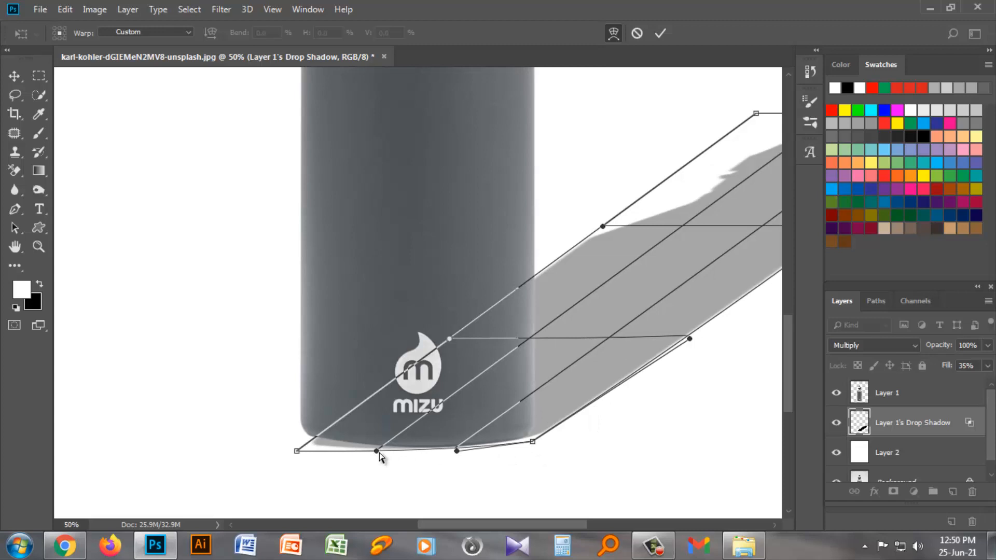
{"action": "left_click_drag", "start_coordinate": [377, 452], "coordinate": [383, 447]}
{"action": "left_click_drag", "start_coordinate": [297, 451], "coordinate": [307, 439]}
{"action": "key", "text": "Return"}
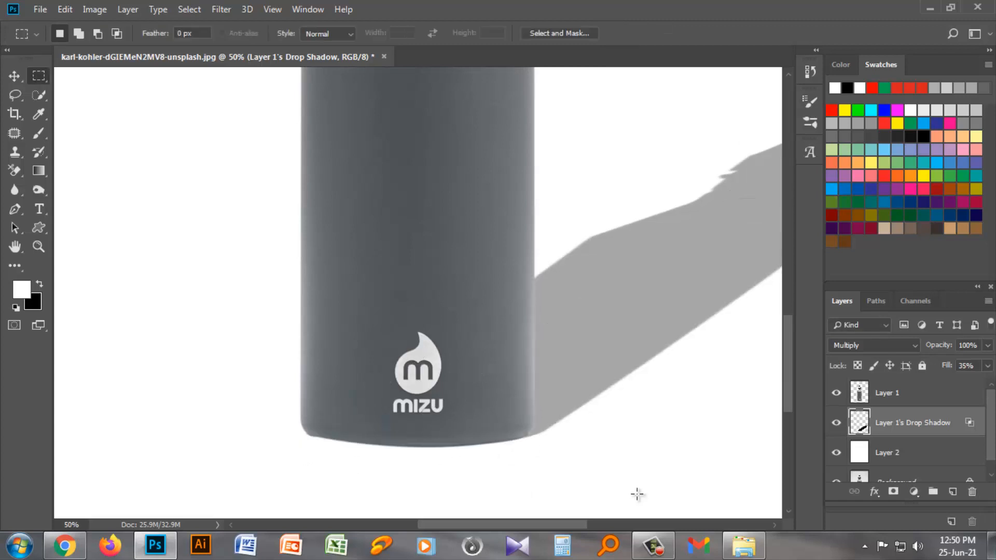
Soften the cast shadow with a Gaussian Blur, raising the radius slightly
{"action": "key", "text": "ctrl+minus"}
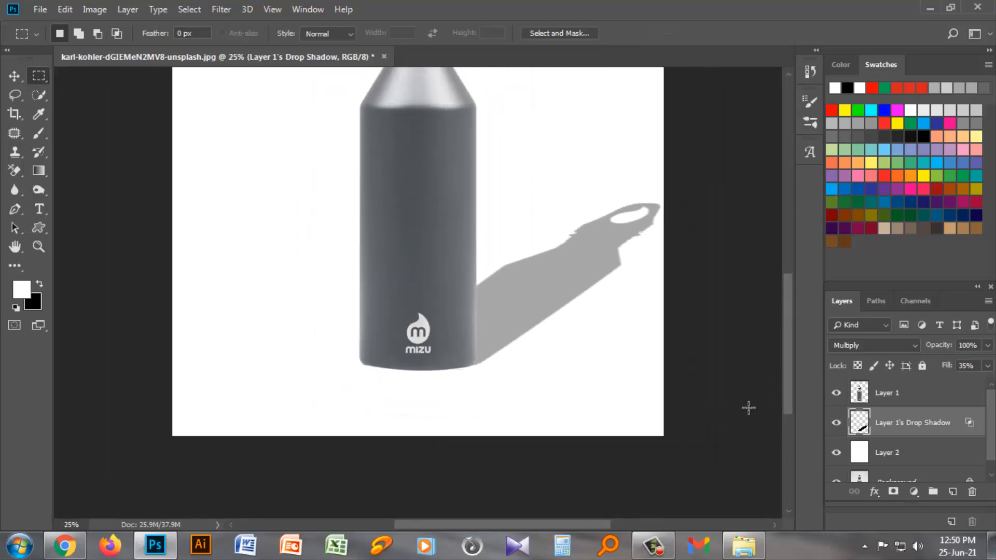
{"action": "scroll", "coordinate": [787, 398], "scroll_direction": "up", "scroll_amount": 3}
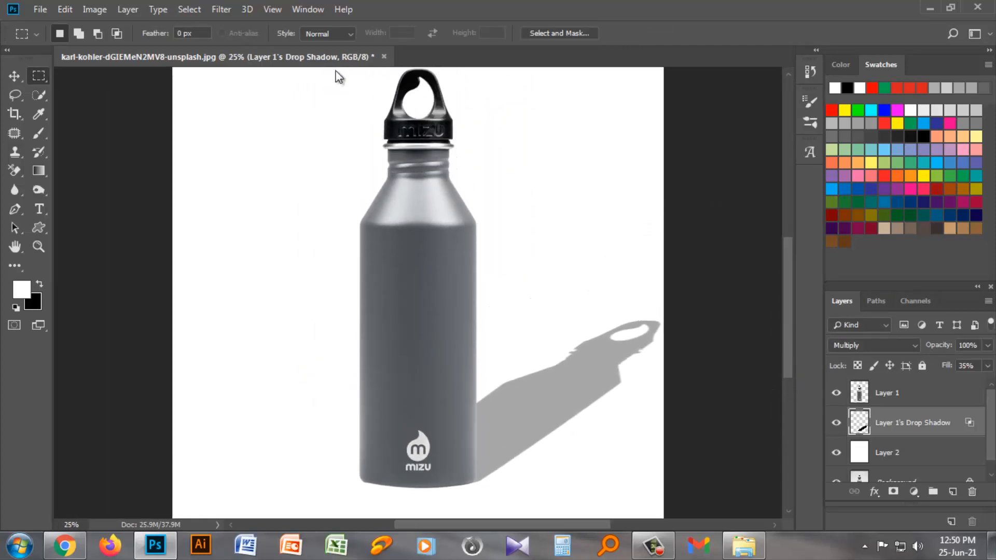
{"action": "left_click", "coordinate": [218, 9]}
{"action": "mouse_move", "coordinate": [250, 174]}
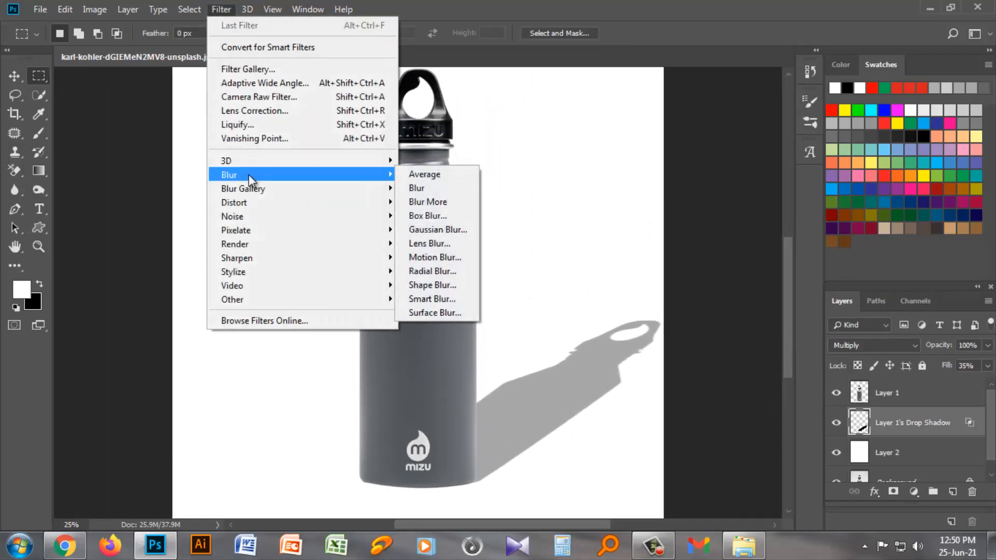
{"action": "left_click", "coordinate": [421, 229]}
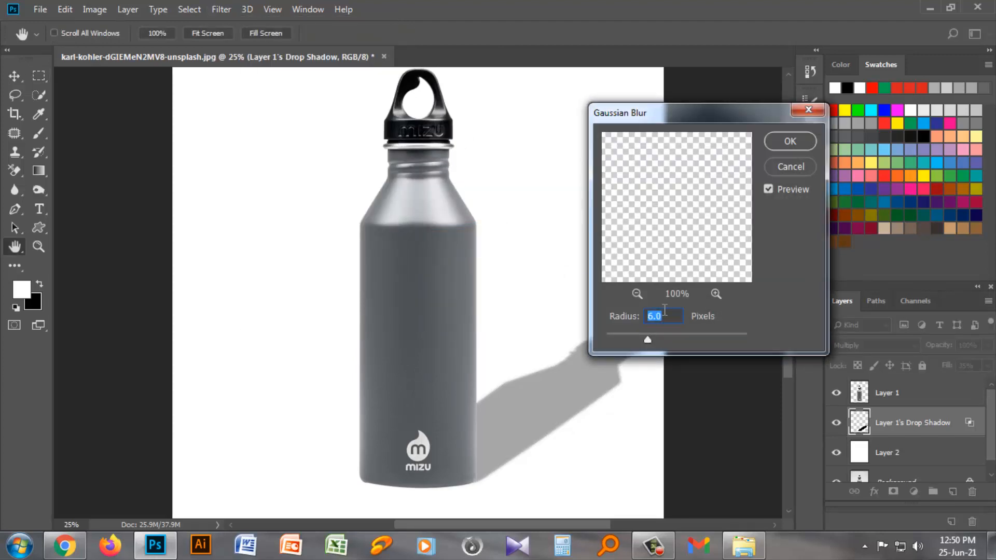
{"action": "left_click_drag", "start_coordinate": [643, 339], "coordinate": [656, 338]}
{"action": "left_click", "coordinate": [785, 139]}
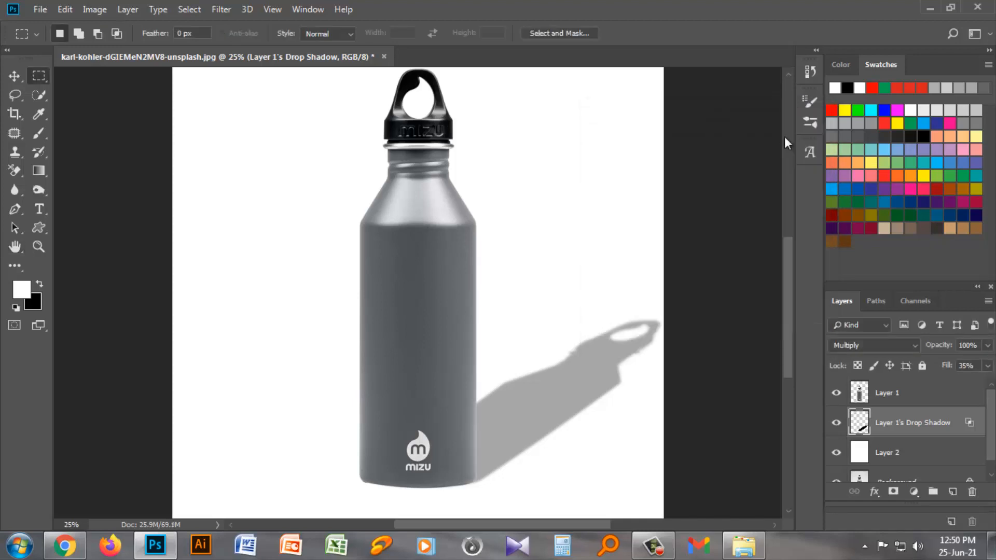
Add a layer mask to the shadow layer and fade the shadow's far end with black-to-transparent linear gradients
{"action": "left_click", "coordinate": [893, 492]}
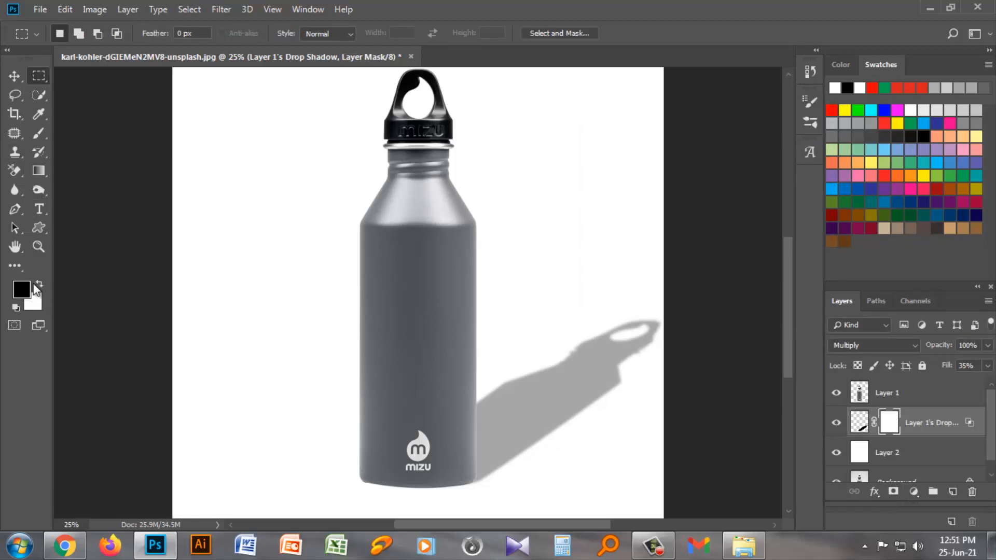
{"action": "left_click", "coordinate": [43, 170]}
{"action": "left_click", "coordinate": [107, 33]}
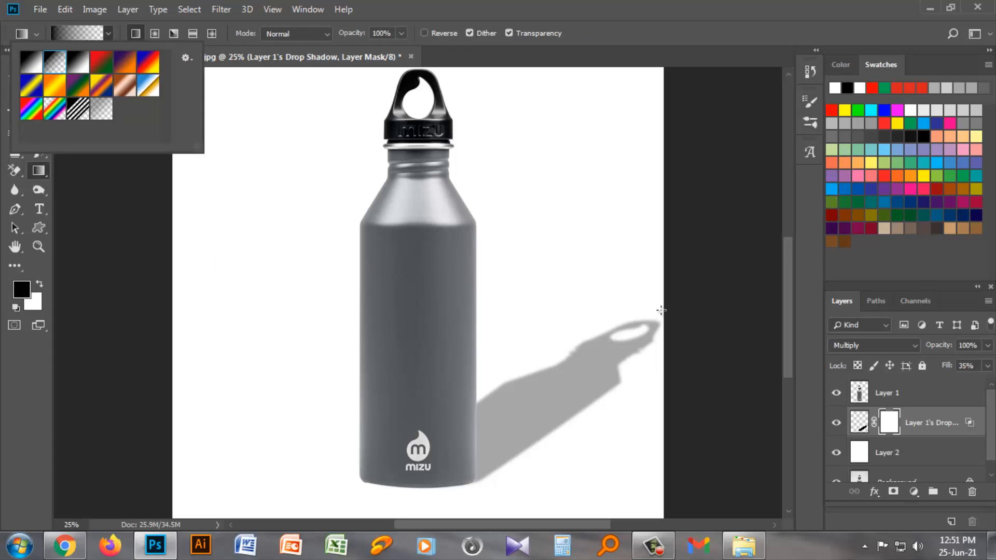
{"action": "left_click_drag", "start_coordinate": [661, 311], "coordinate": [527, 400]}
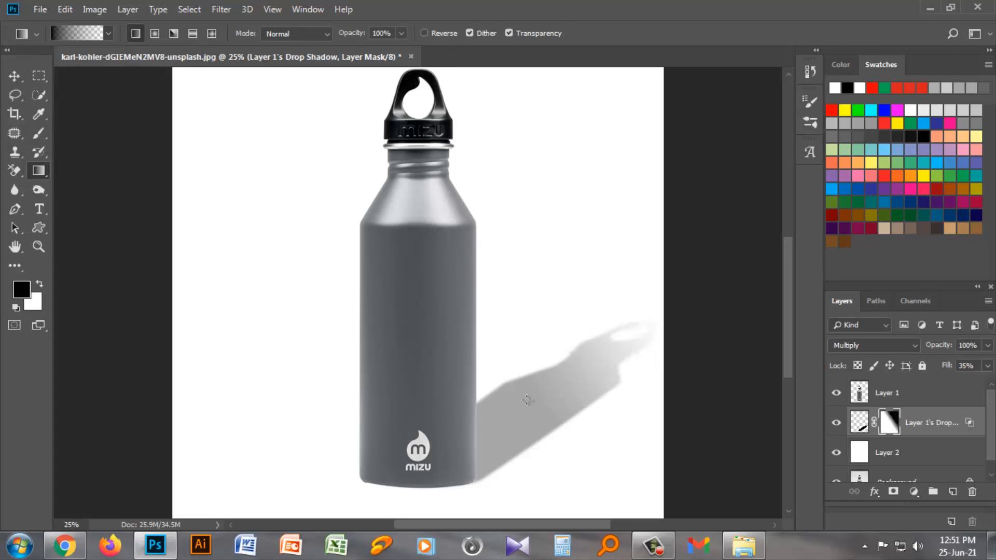
{"action": "left_click_drag", "start_coordinate": [648, 314], "coordinate": [515, 412]}
{"action": "left_click_drag", "start_coordinate": [677, 298], "coordinate": [390, 483]}
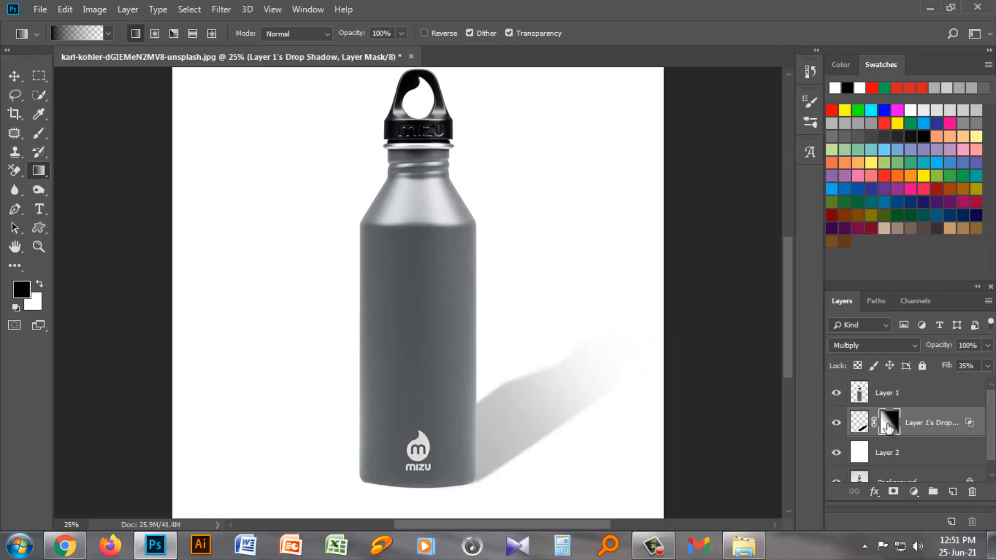
Convert the masked drop shadow layer to a smart object and soften it with a Gaussian Blur of about 10 pixels
{"action": "right_click", "coordinate": [935, 422]}
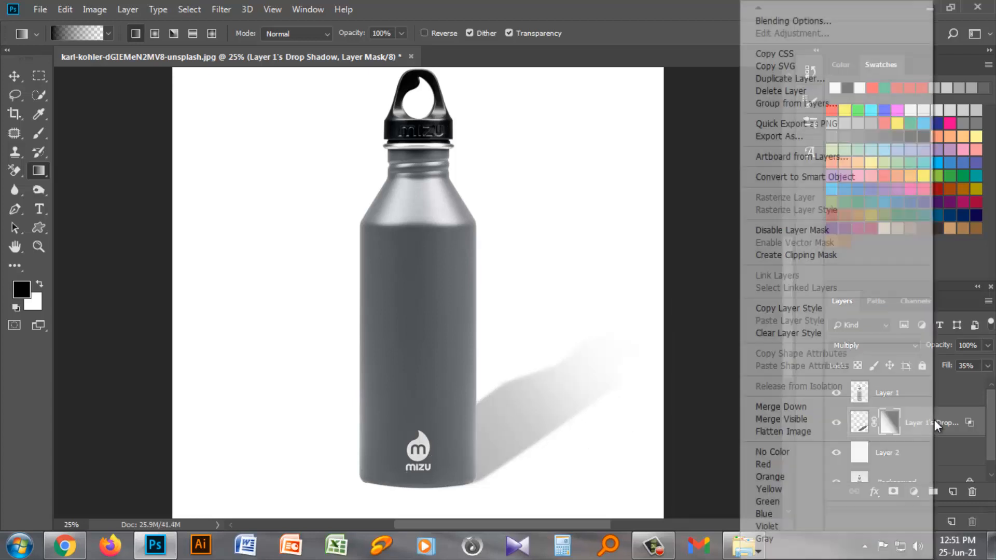
{"action": "left_click", "coordinate": [789, 176]}
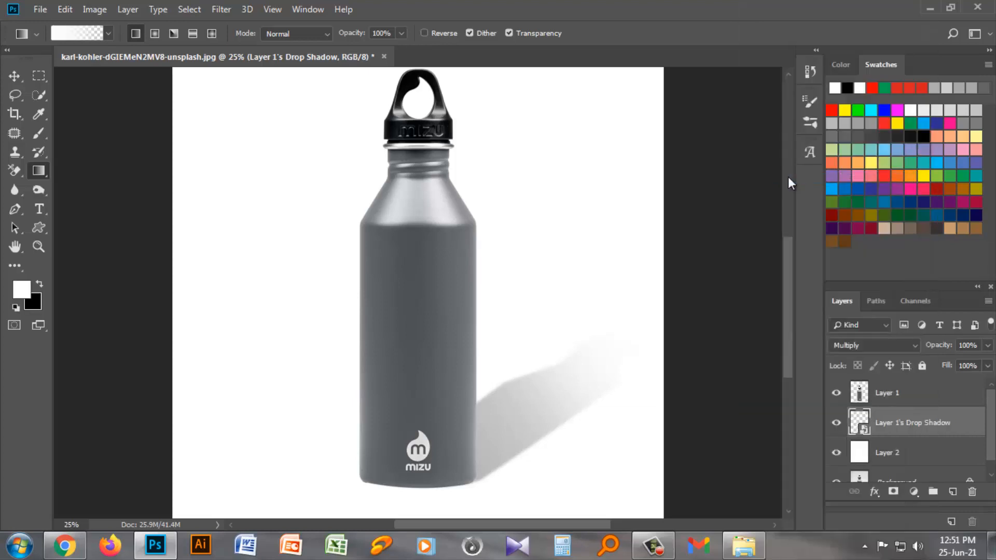
{"action": "left_click", "coordinate": [229, 9]}
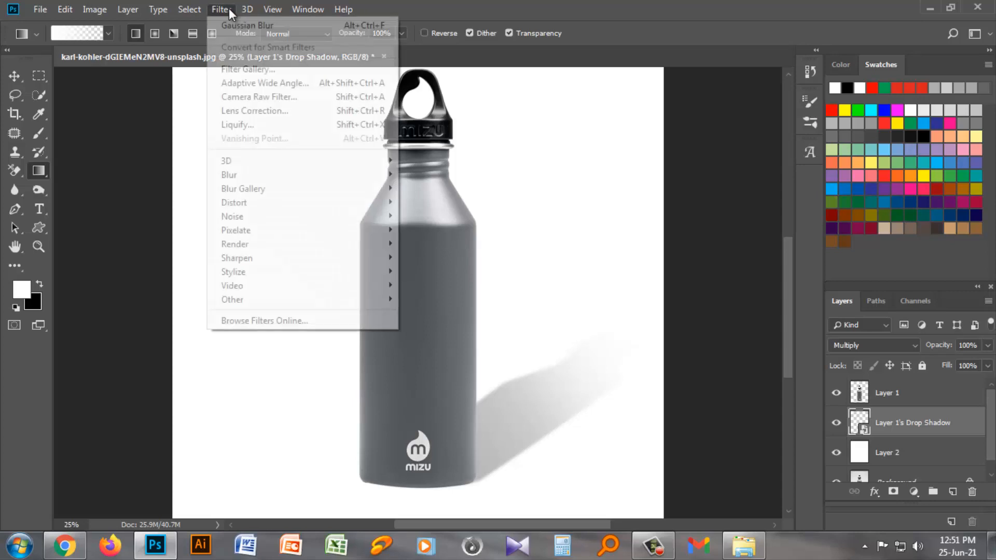
{"action": "mouse_move", "coordinate": [233, 176]}
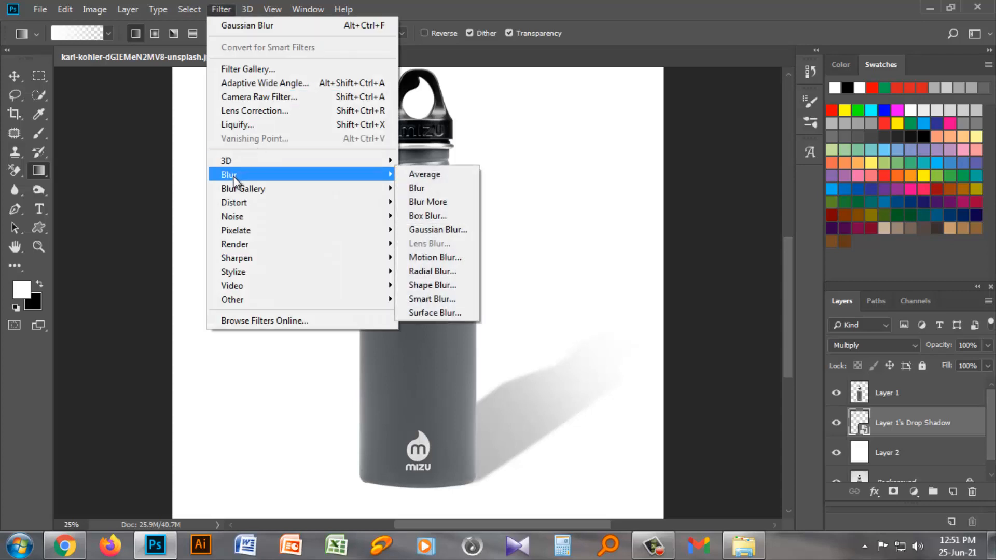
{"action": "left_click", "coordinate": [453, 230]}
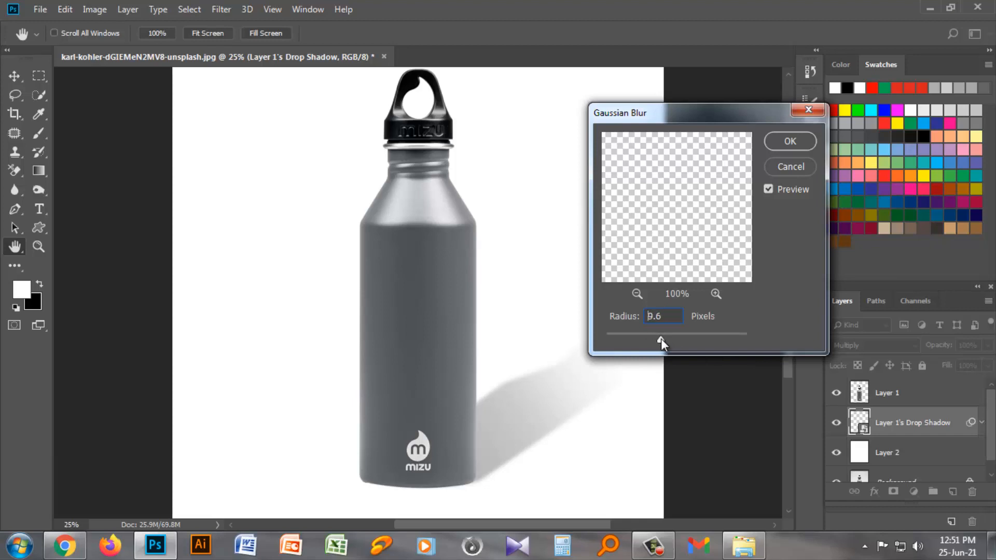
{"action": "left_click_drag", "start_coordinate": [665, 338], "coordinate": [665, 340]}
{"action": "left_click", "coordinate": [786, 142]}
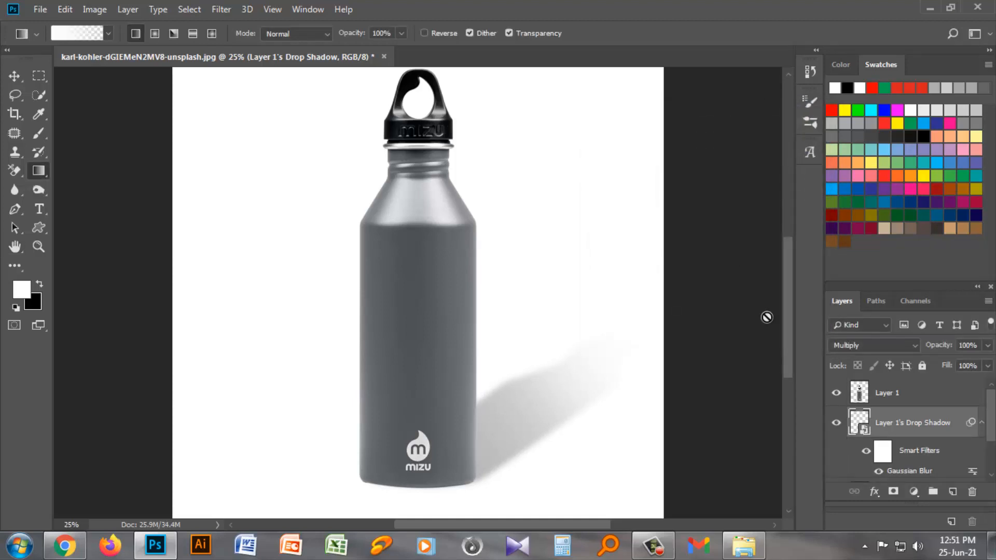
Paint black on the shadow's smart filter mask with a soft 150 px brush along the bottle's base to remove the blur there
{"action": "left_click_drag", "start_coordinate": [789, 284], "coordinate": [784, 322]}
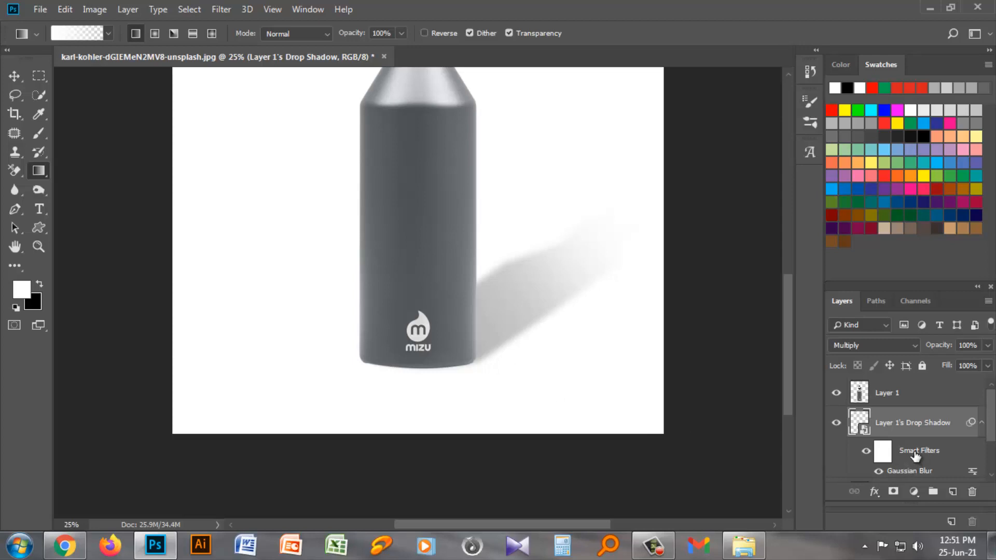
{"action": "left_click", "coordinate": [884, 452]}
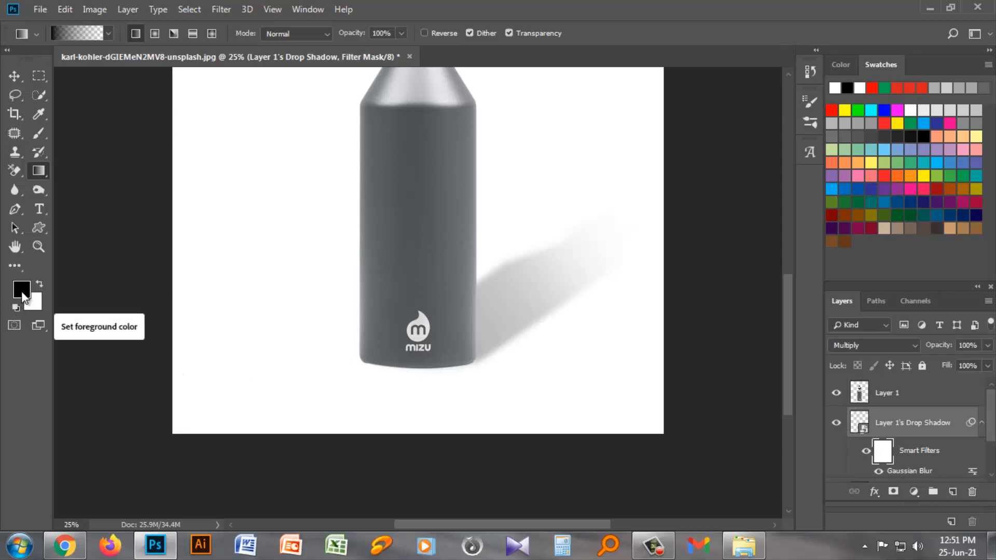
{"action": "right_click", "coordinate": [39, 134]}
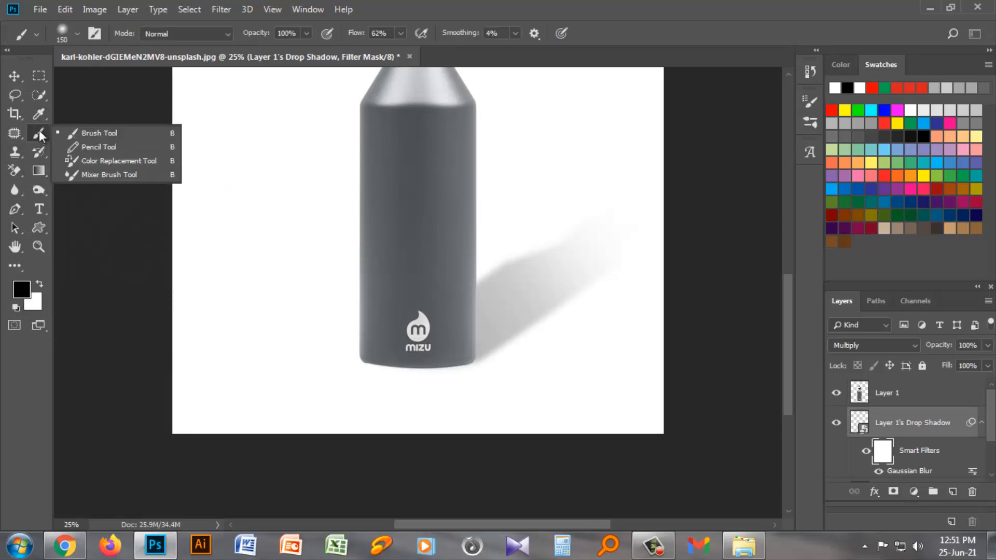
{"action": "left_click", "coordinate": [87, 129]}
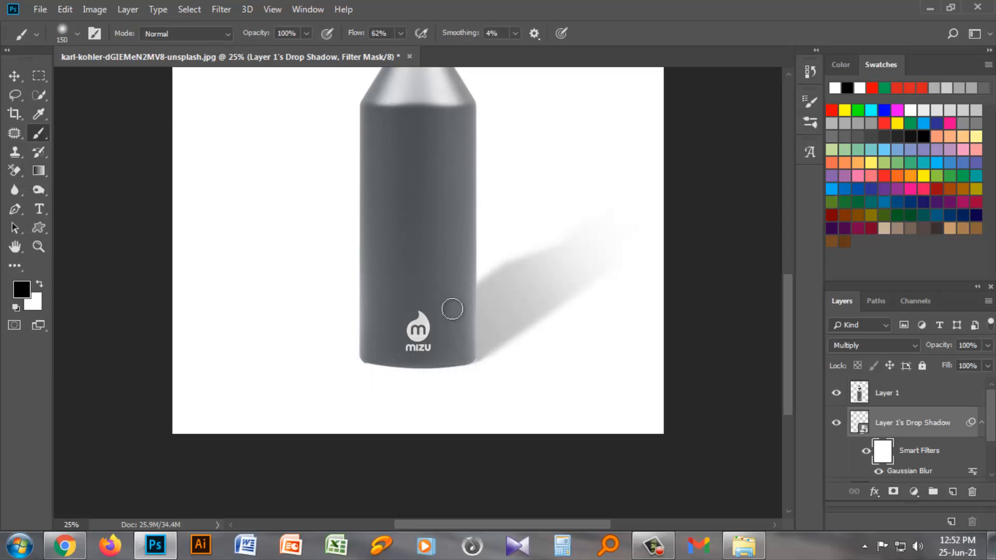
{"action": "mouse_move", "coordinate": [386, 378]}
{"action": "left_mouse_down"}
{"action": "mouse_move", "coordinate": [455, 367]}
{"action": "mouse_move", "coordinate": [449, 331]}
{"action": "left_mouse_up"}
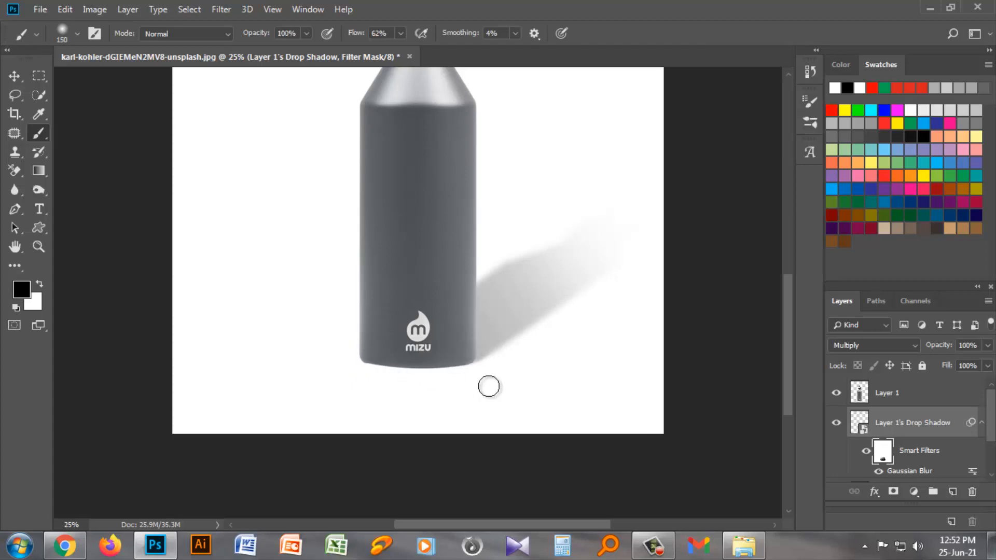
Select the bottle cutout layer, Layer 1
{"action": "left_click", "coordinate": [880, 395]}
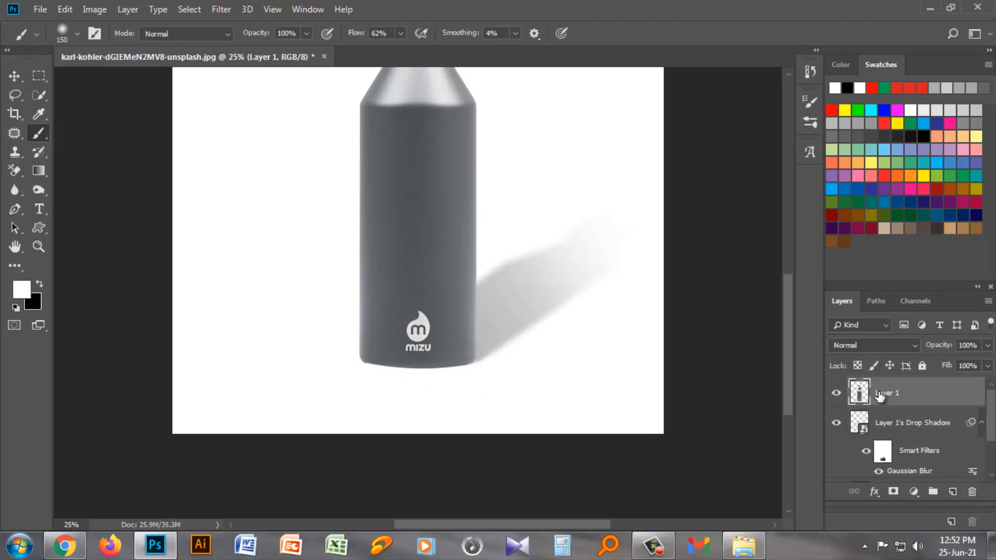